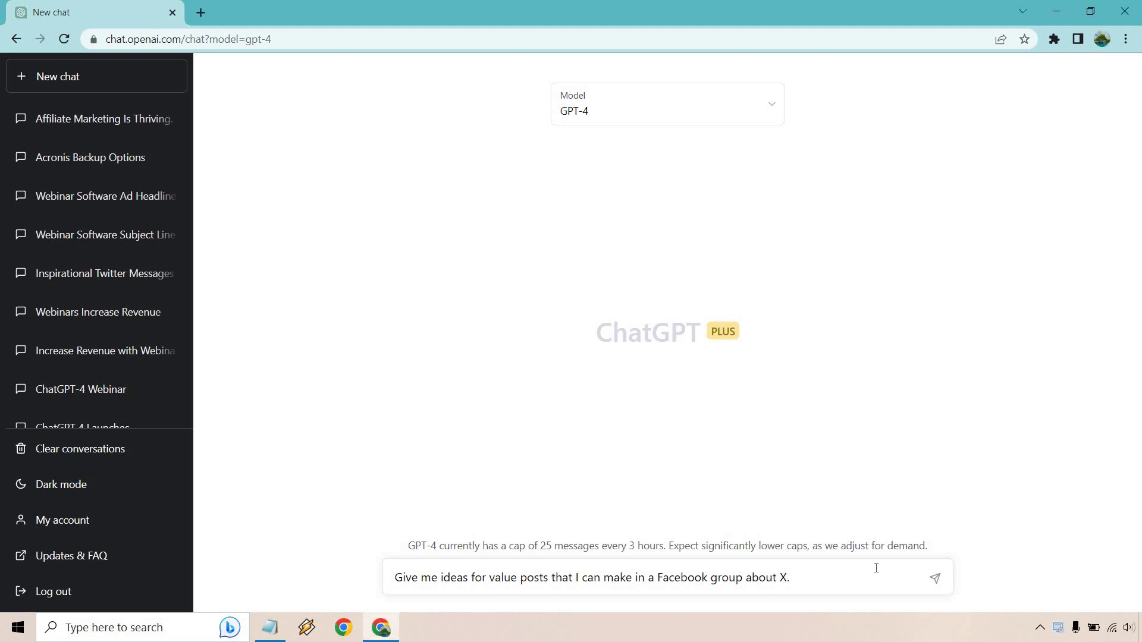
Replace X with 'affiliate marketing' in the Facebook group value-post prompt and send it to GPT-4.
key(BackSpace)
text(affiliate marketing)
key(Return)
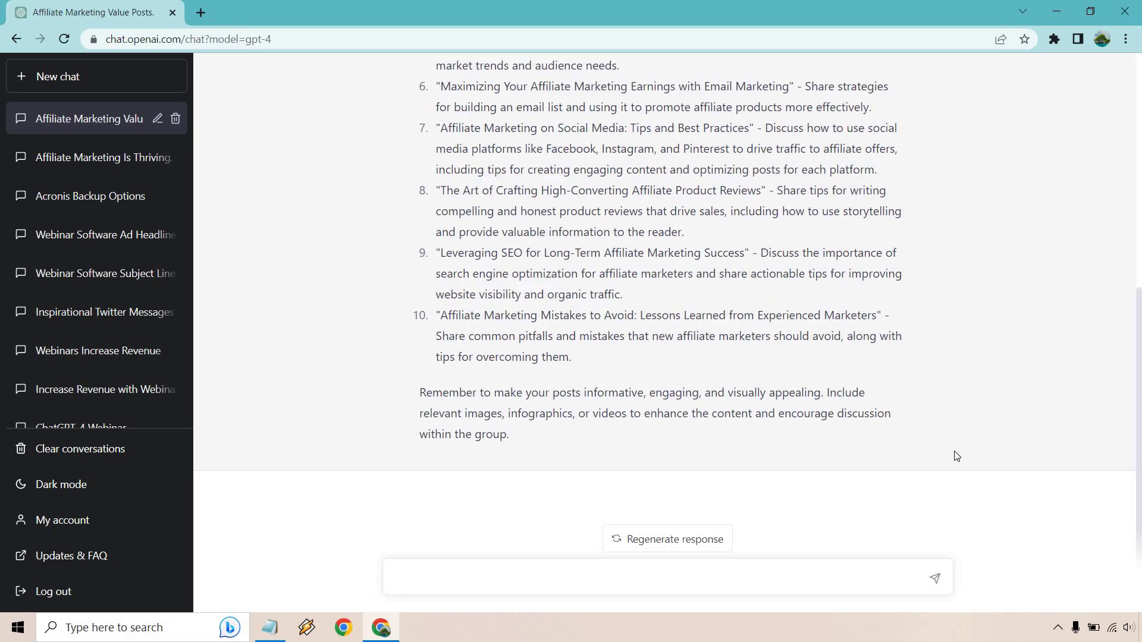
Inspect the first affiliate marketing post idea and its description at the top of the reply.
scroll(963, 440, up, 4)
scroll(975, 427, up, 3)
scroll(974, 427, down, 6)
scroll(973, 426, up, 6)
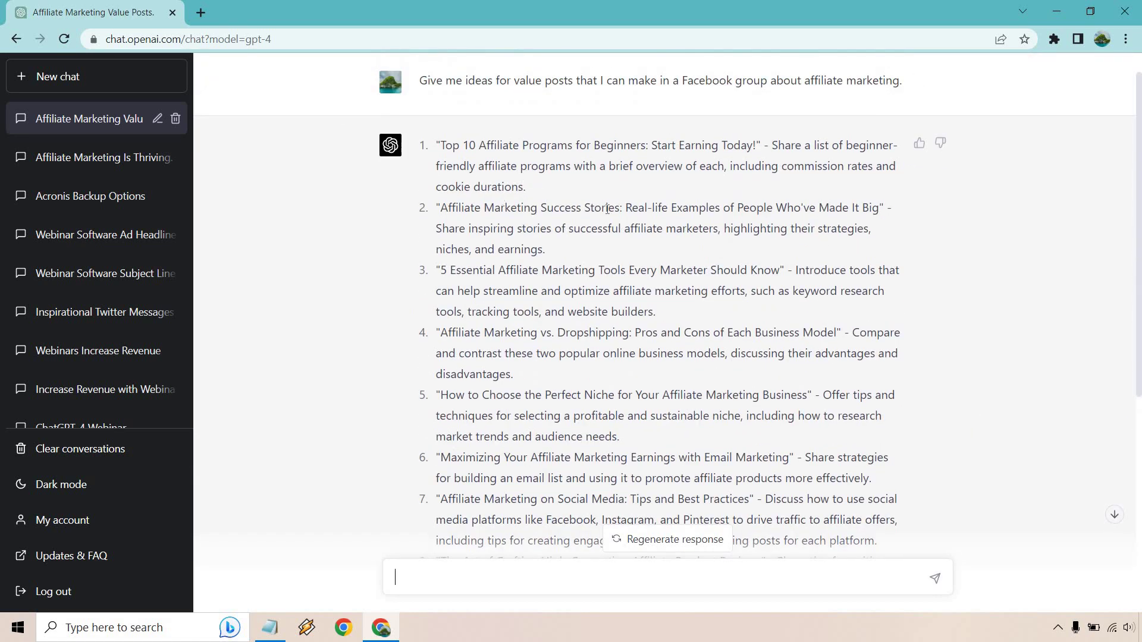
drag(772, 146, 807, 172)
click(926, 239)
double_click(793, 145)
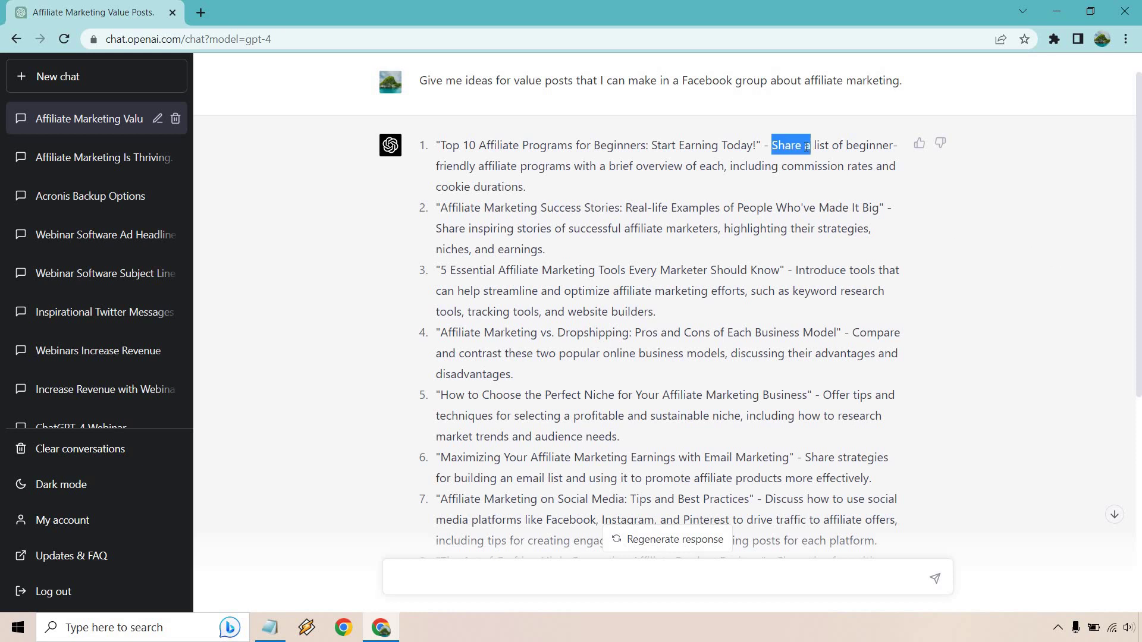
click(718, 167)
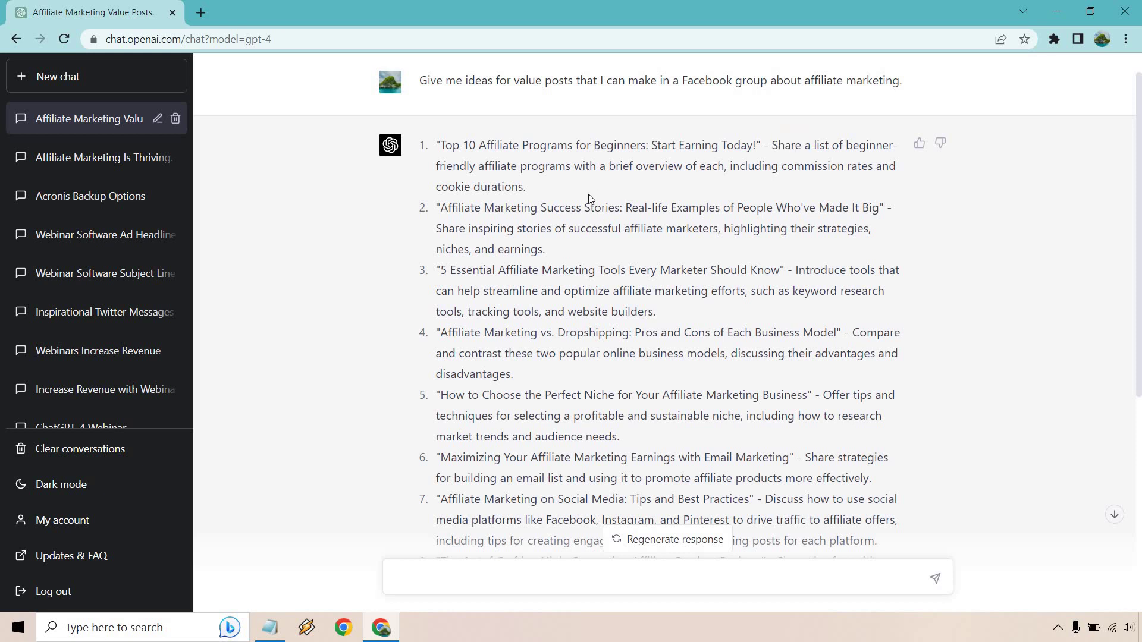
Scroll through the remaining ideas down to the closing tip about engaging, visual posts.
scroll(587, 179, down, 1)
scroll(587, 171, down, 1)
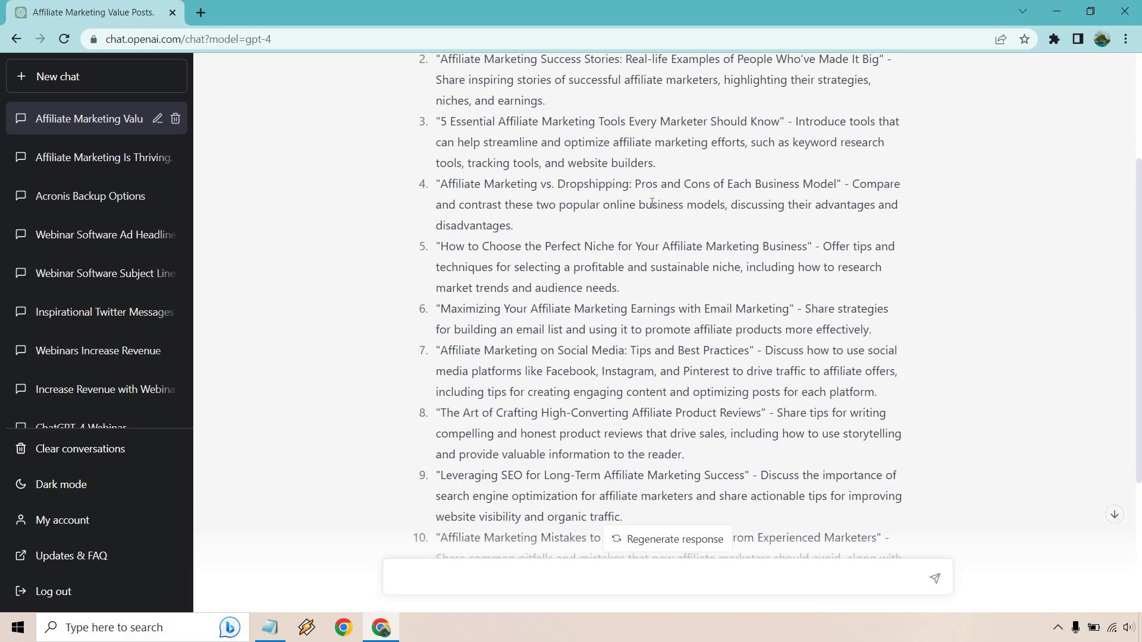
scroll(652, 203, down, 1)
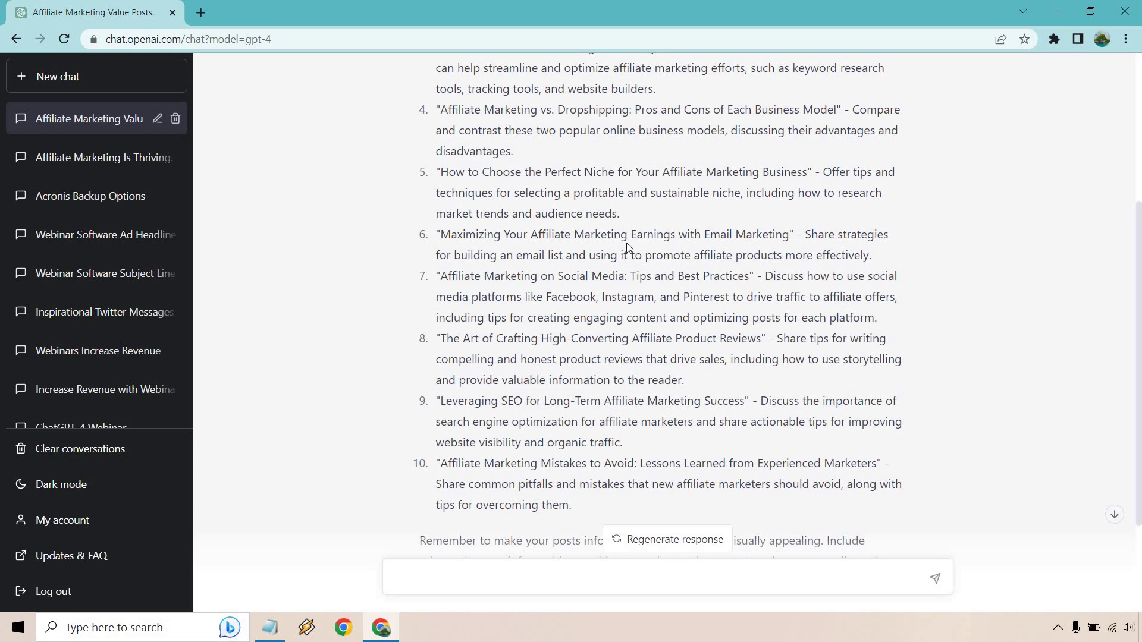
scroll(628, 246, down, 1)
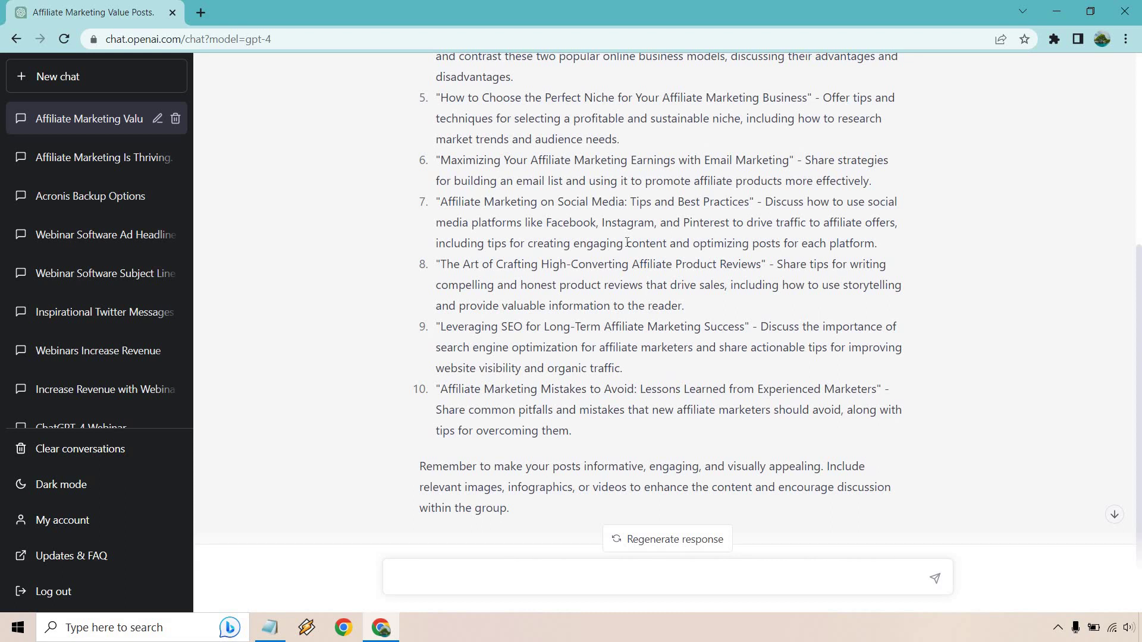
scroll(627, 242, down, 1)
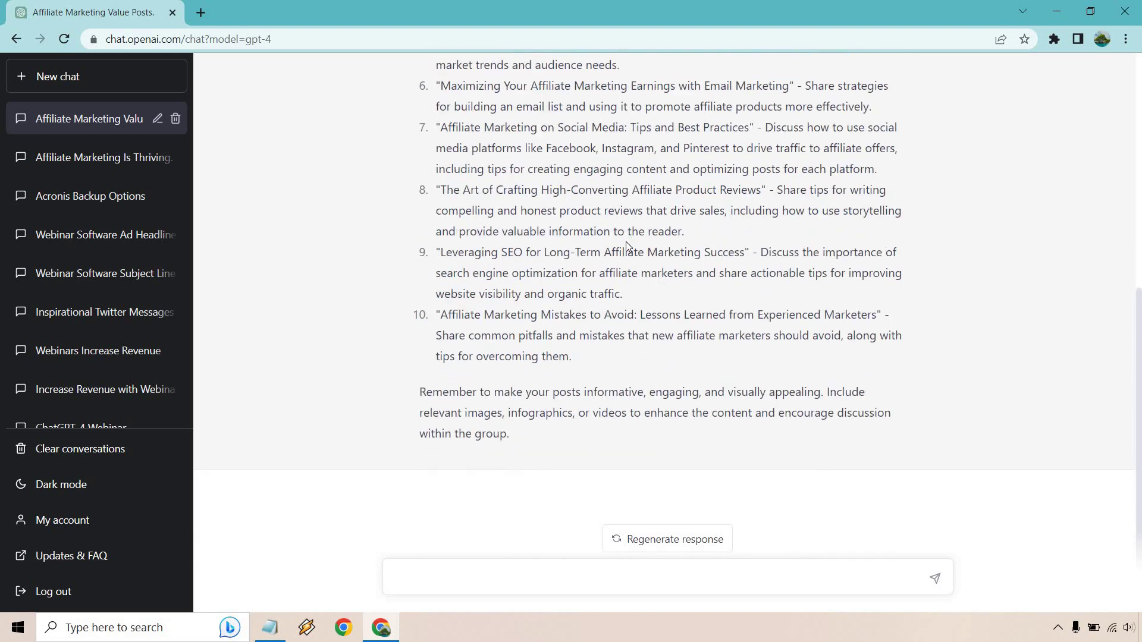
scroll(662, 268, up, 5)
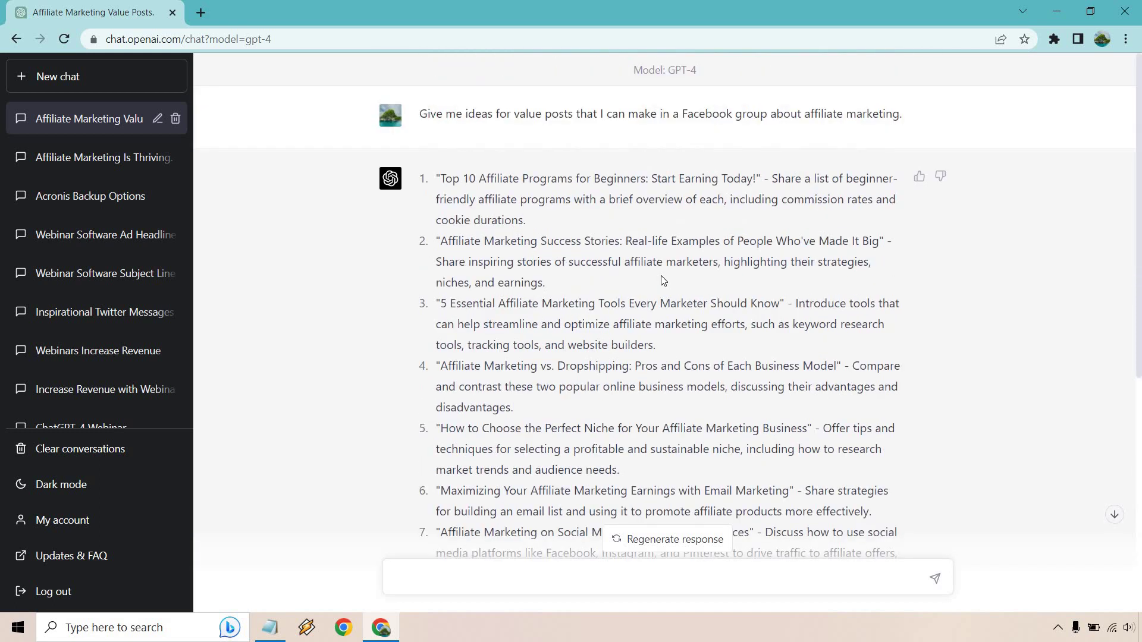
Start a new GPT-4 chat and paste the tweet-writing prompt template.
click(168, 85)
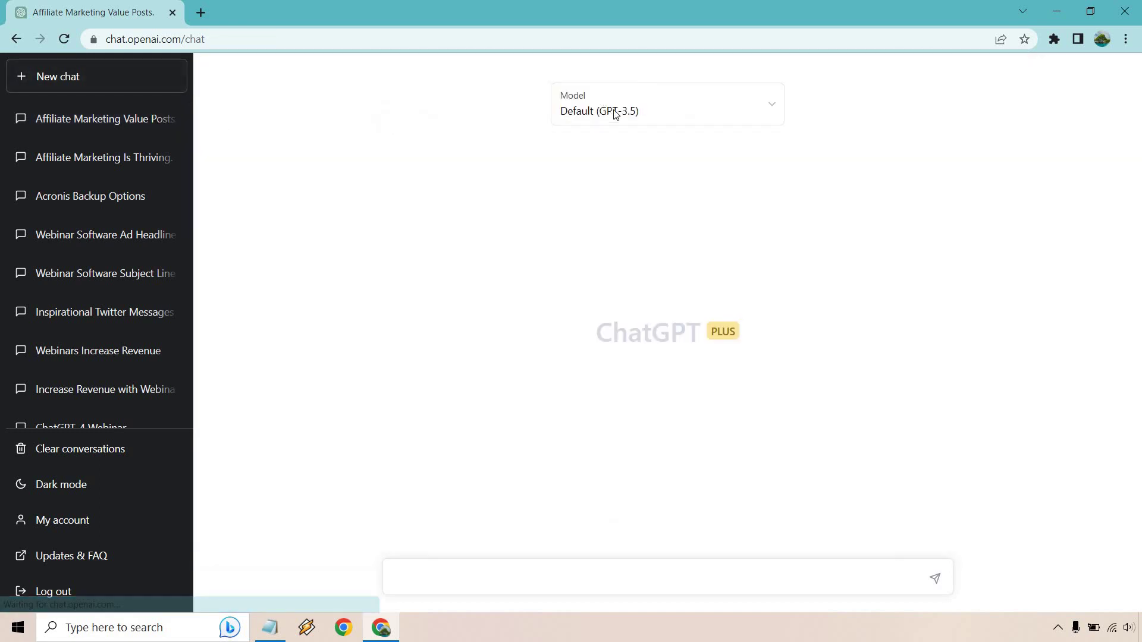
click(615, 114)
click(612, 206)
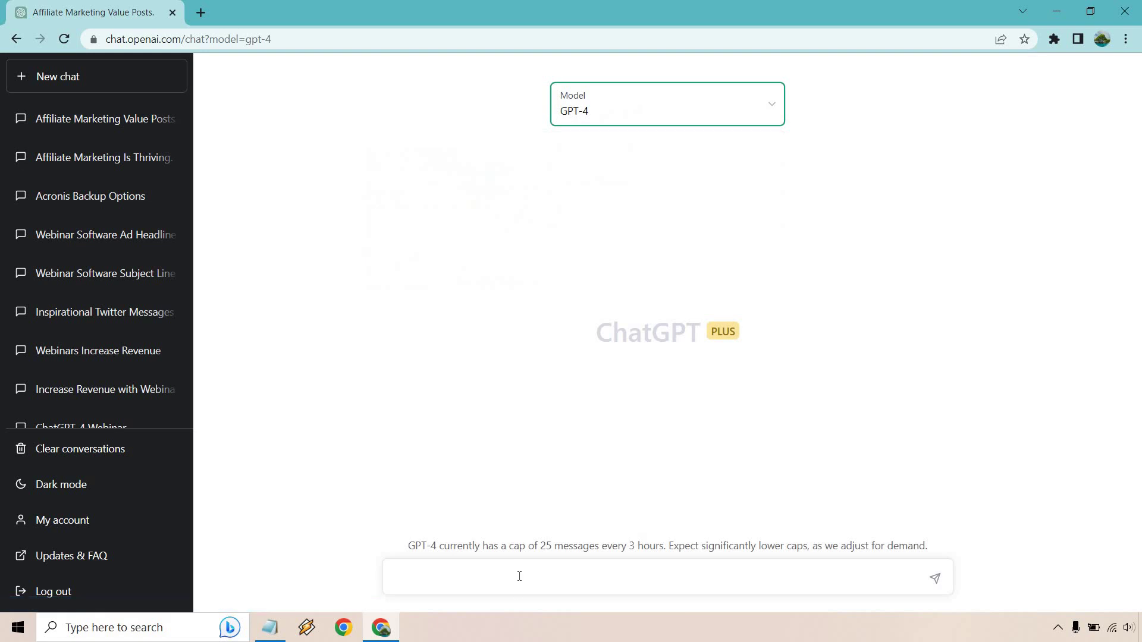
click(519, 576)
text(Write a tweet about X. Make sure that it has less than 280 total characters.)
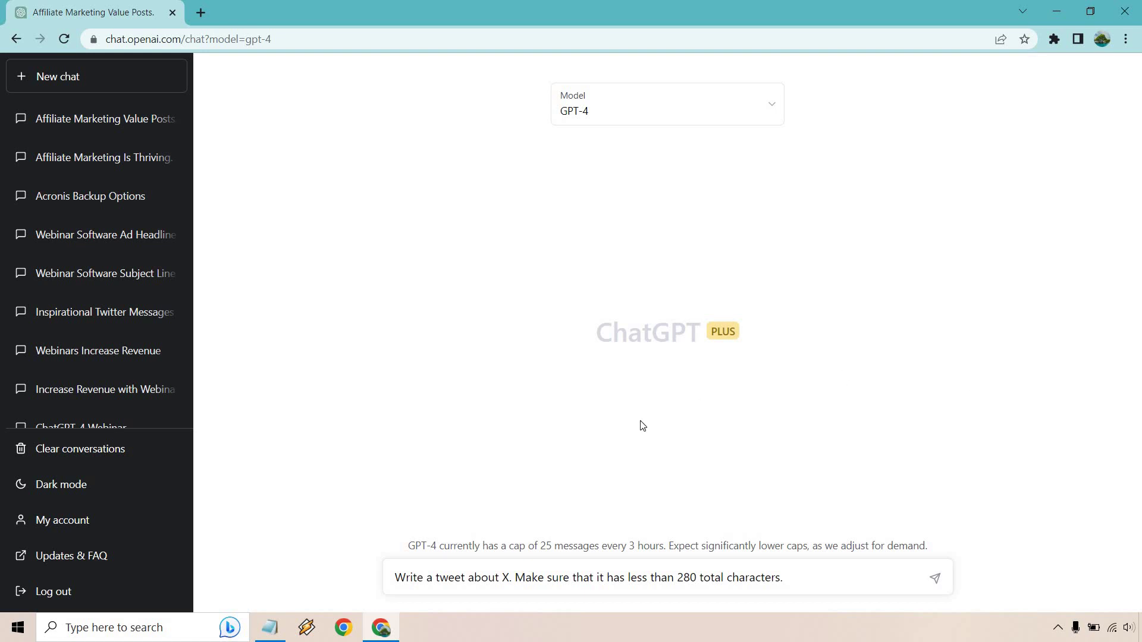
Replace X with 'affiliate marketing' and insert 'controversial' before 'tweet' in the prompt.
click(504, 578)
key(Delete)
text(affiliate ma)
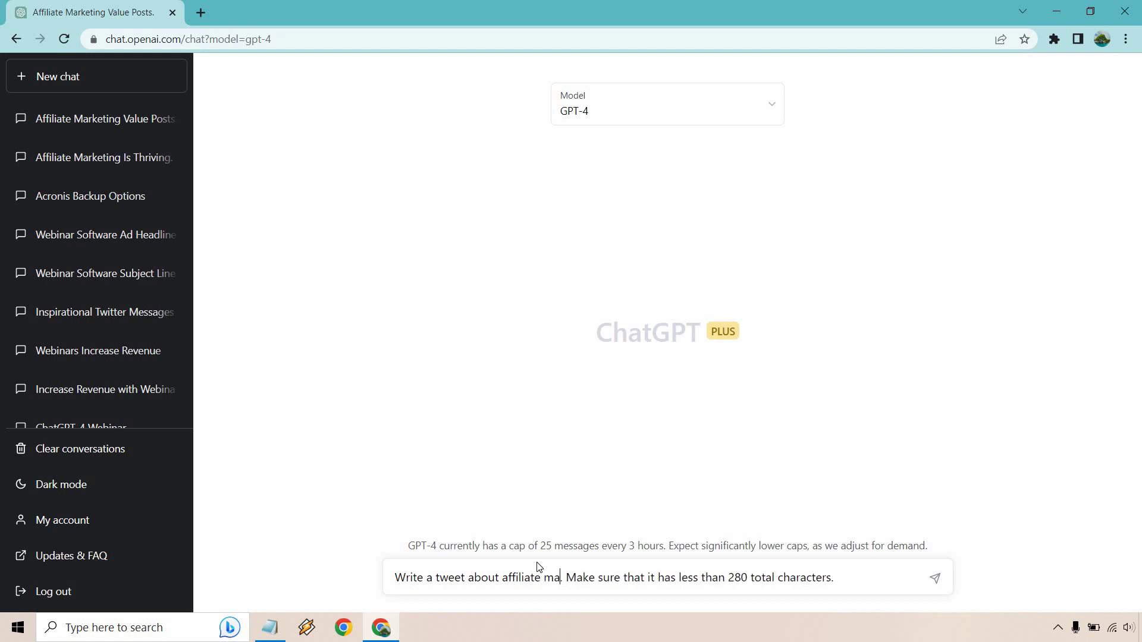
text(rketing)
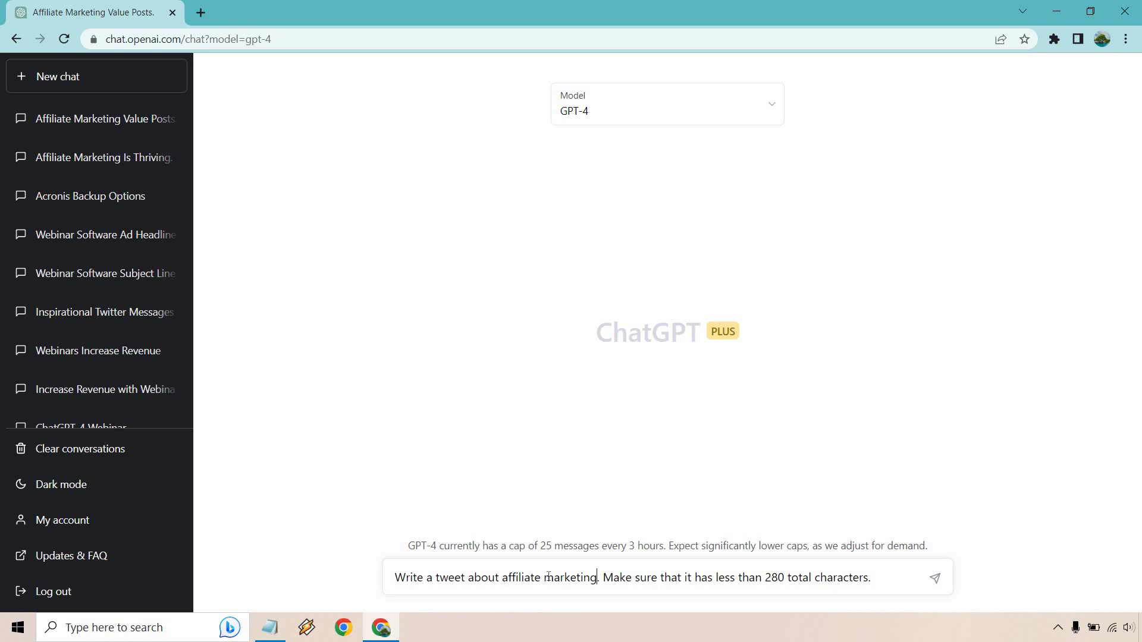
click(436, 577)
text(controversial)
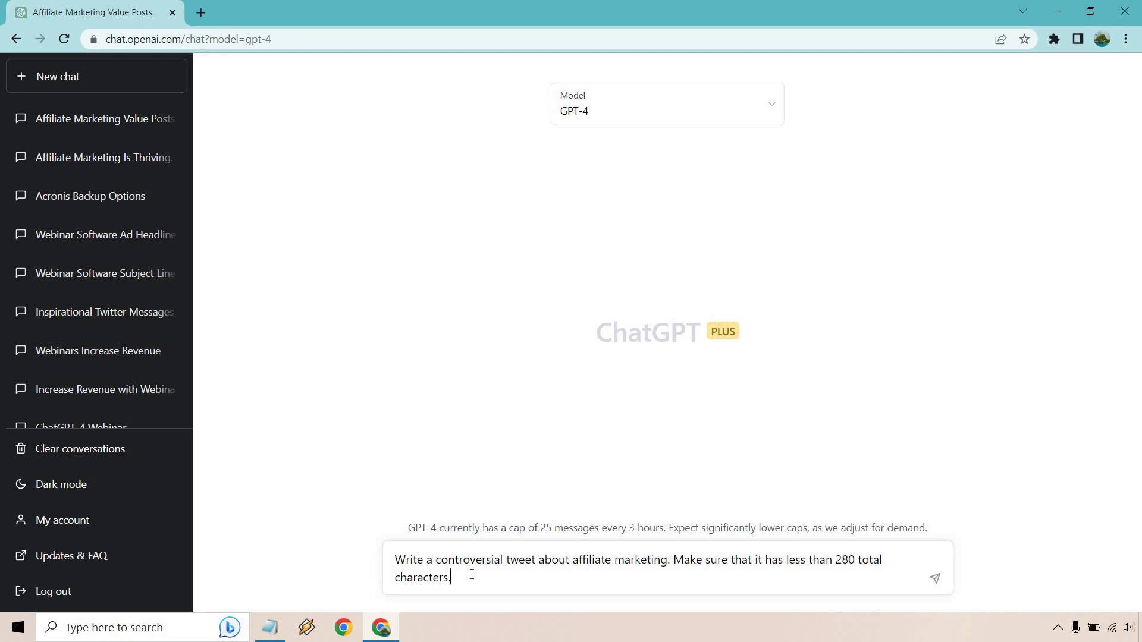
Send the controversial tweet request, then ask 'Write another one.' for a second tweet.
key(Return)
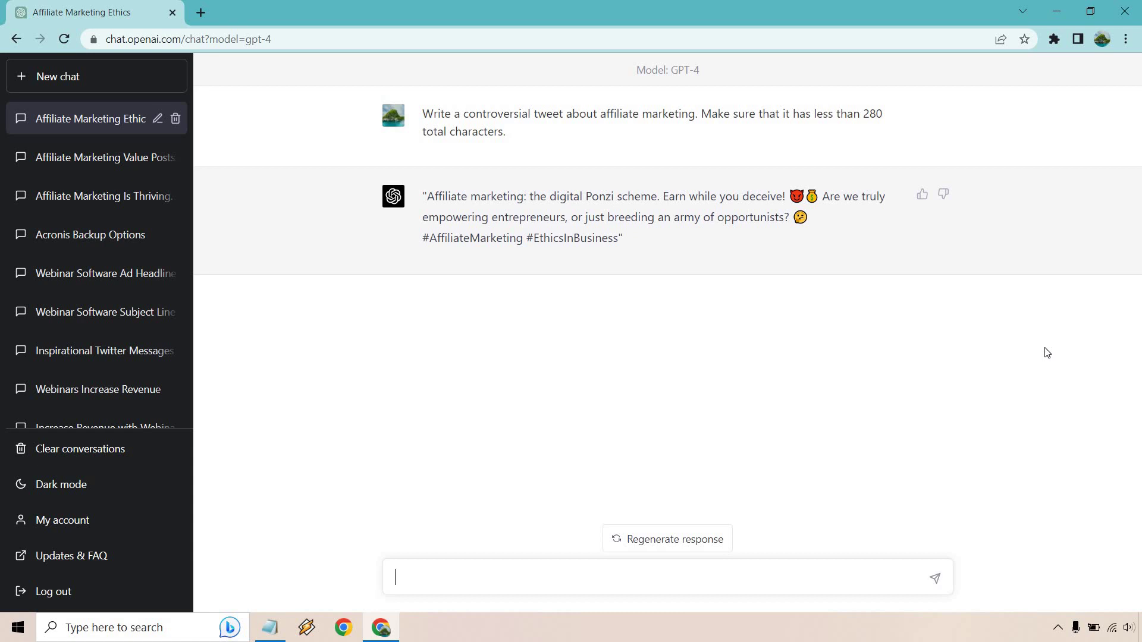
text(Write another one.)
key(Return)
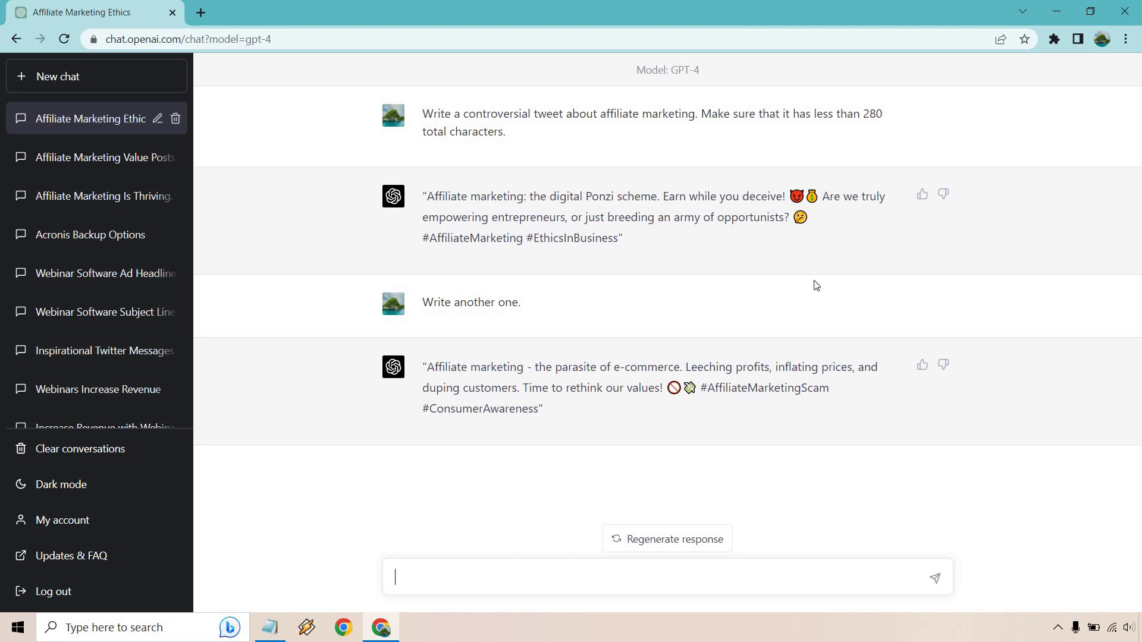
drag(533, 114, 564, 111)
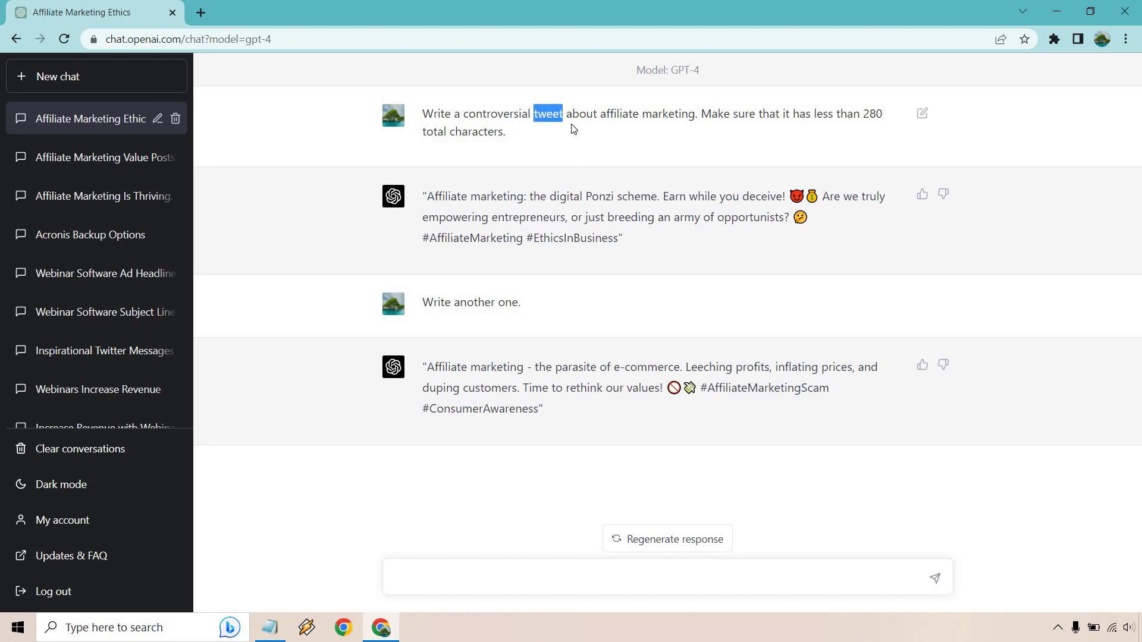
click(577, 132)
Start another new chat with GPT-4 as the model.
click(156, 77)
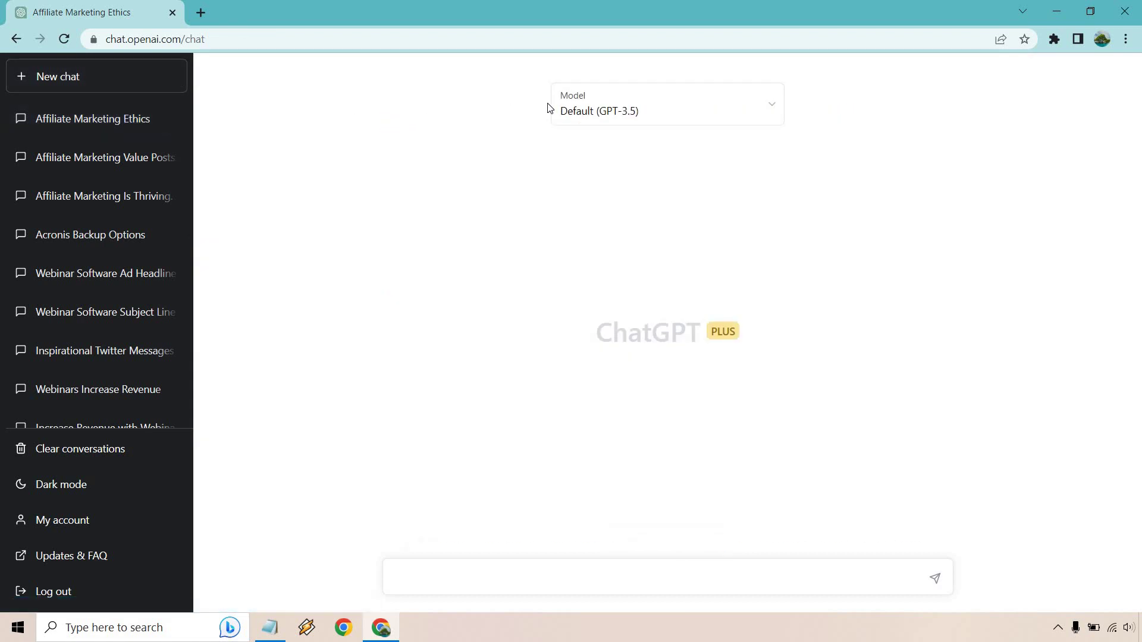
click(566, 106)
click(565, 209)
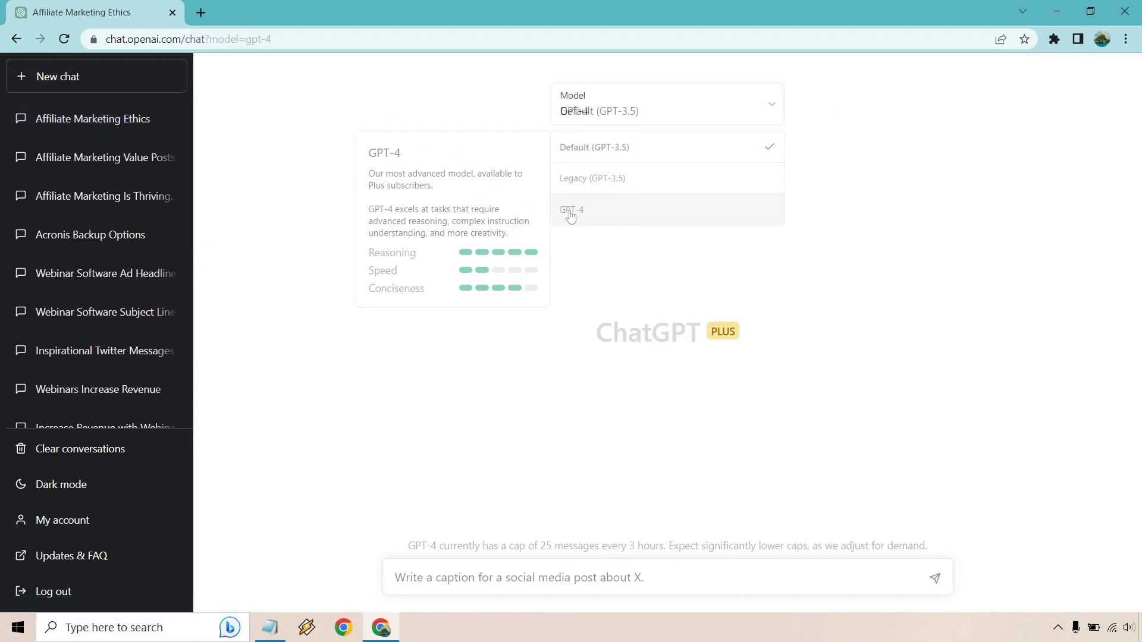
Paste the New Zealand vacation topic over X in the caption prompt and send it.
double_click(638, 577)
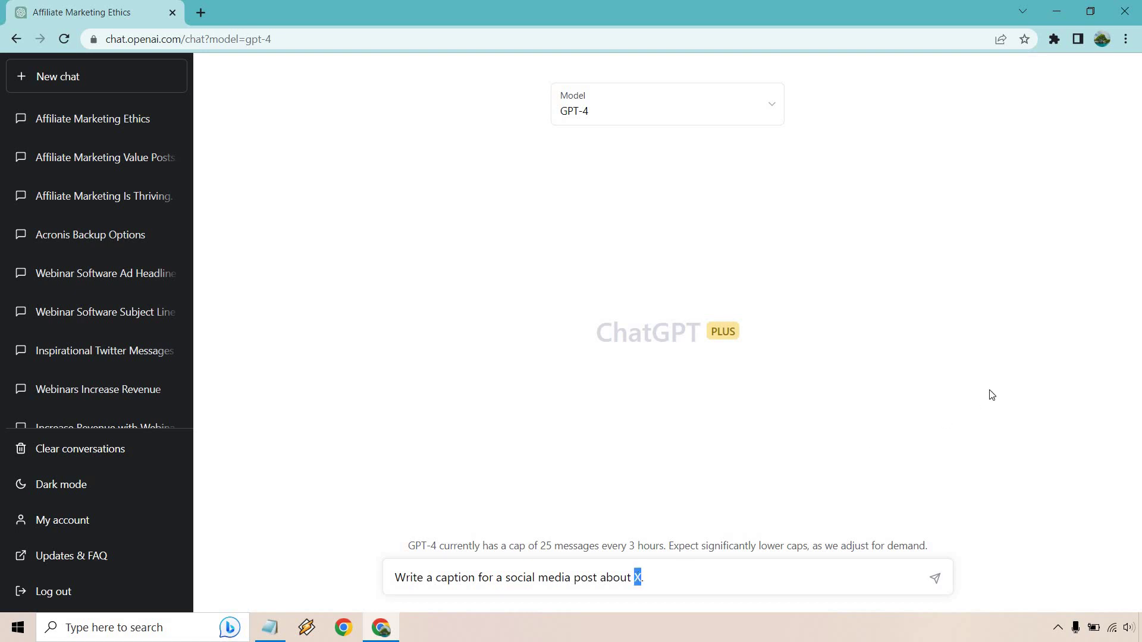
text(visiting New Zealand on vacation to take some time off of the business)
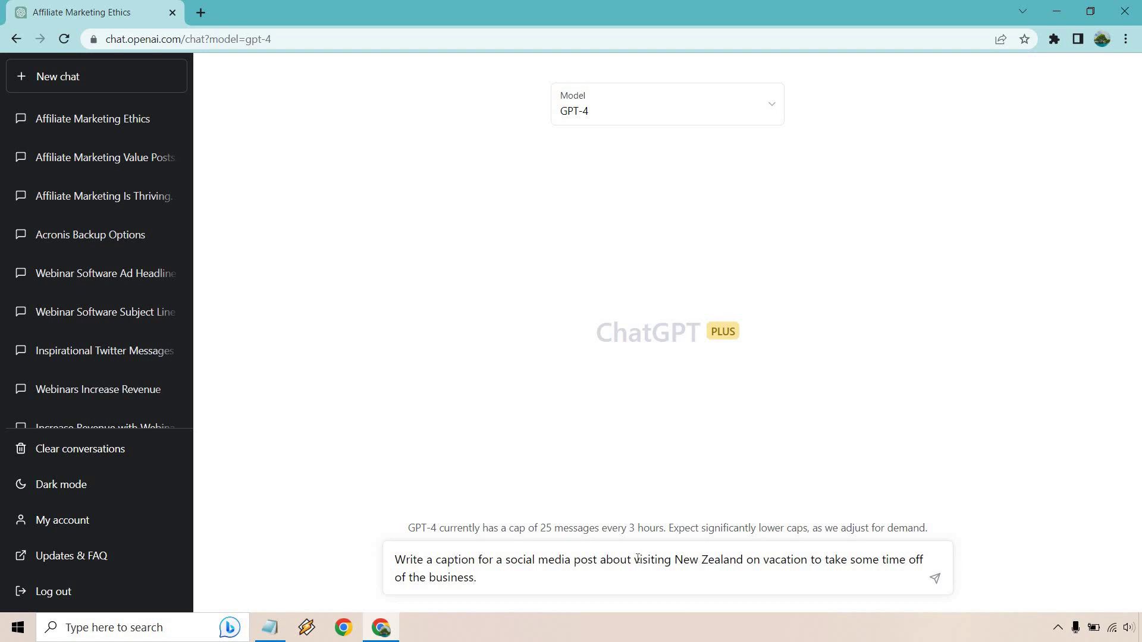
drag(635, 560, 645, 579)
click(653, 583)
key(Return)
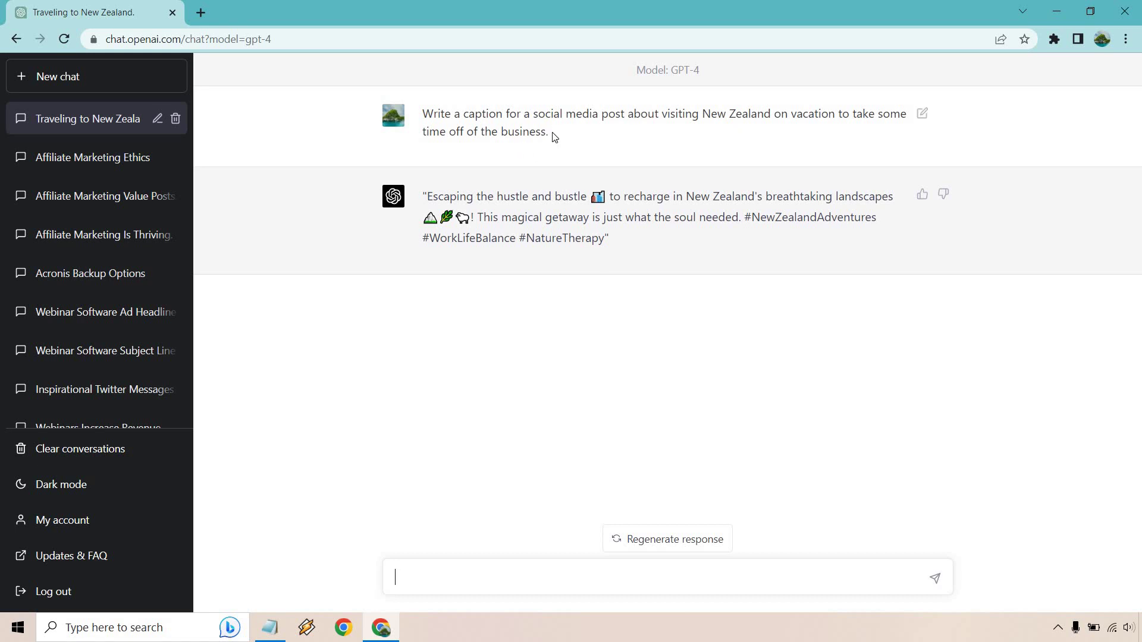
Resend the earlier caption prompt with 'caption' changed to 'paragraph'.
drag(549, 132, 430, 114)
key(ctrl+c)
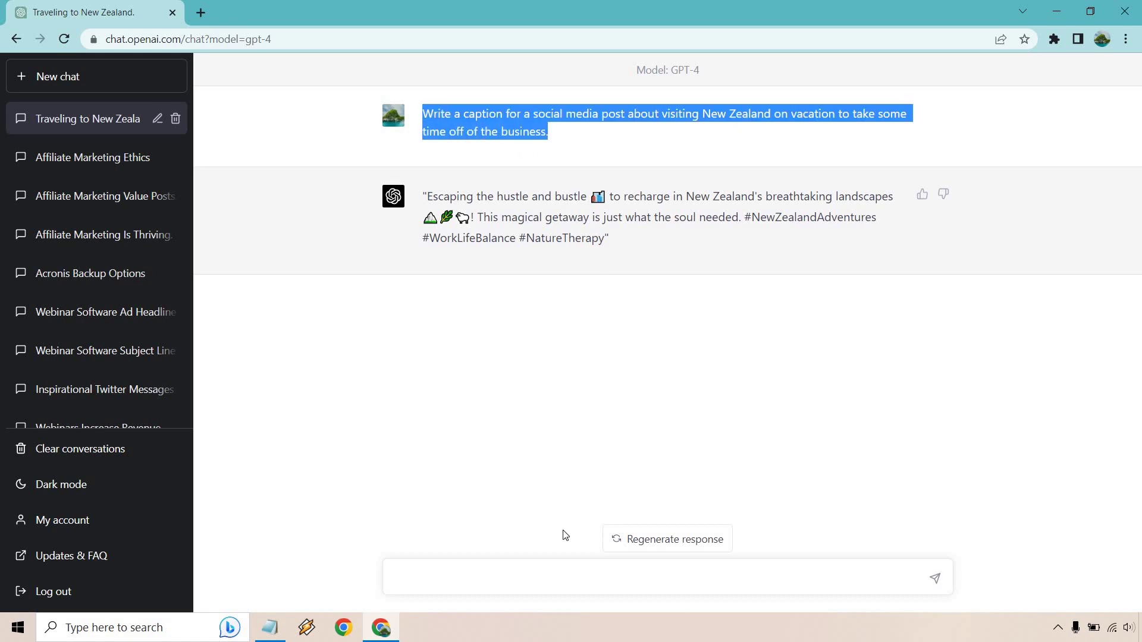
click(553, 578)
key(ctrl+v)
double_click(447, 560)
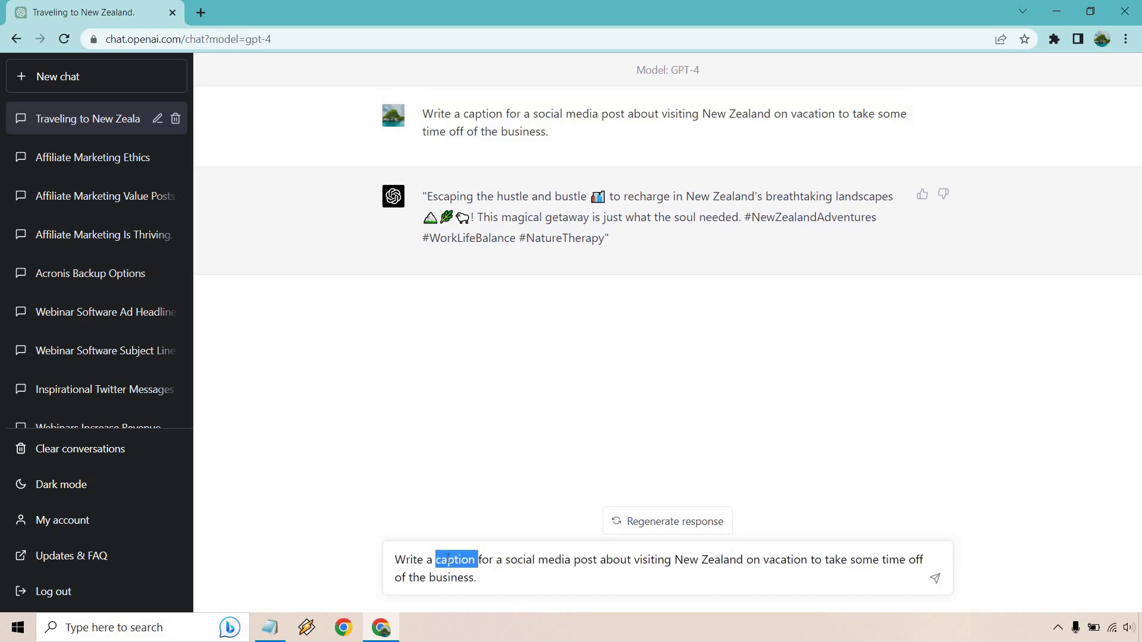
text(paragraph)
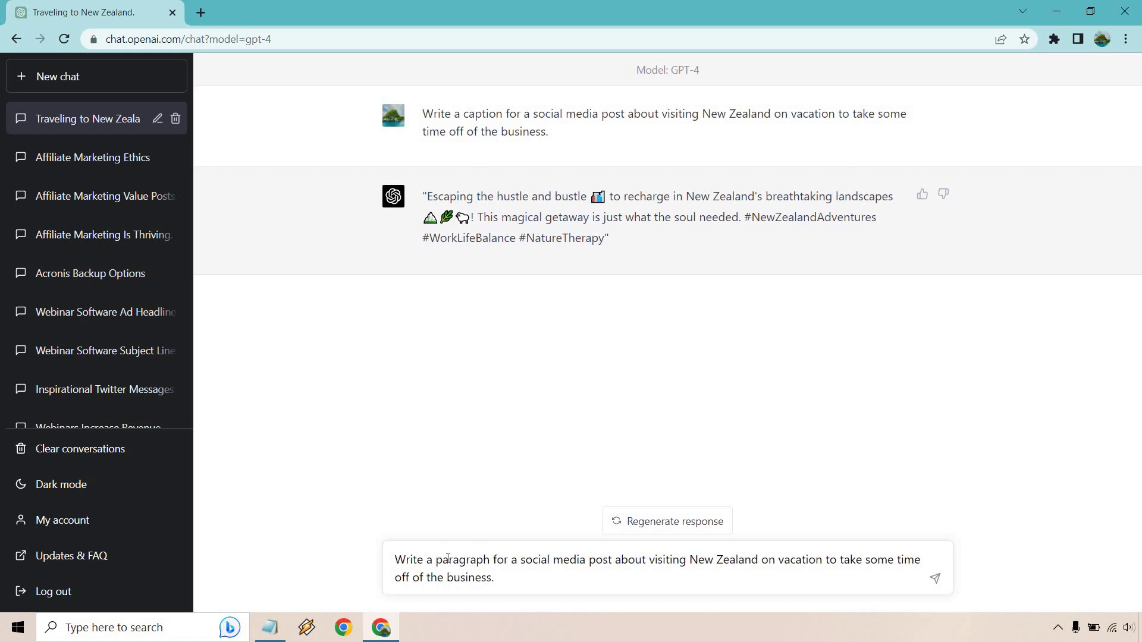
key(Return)
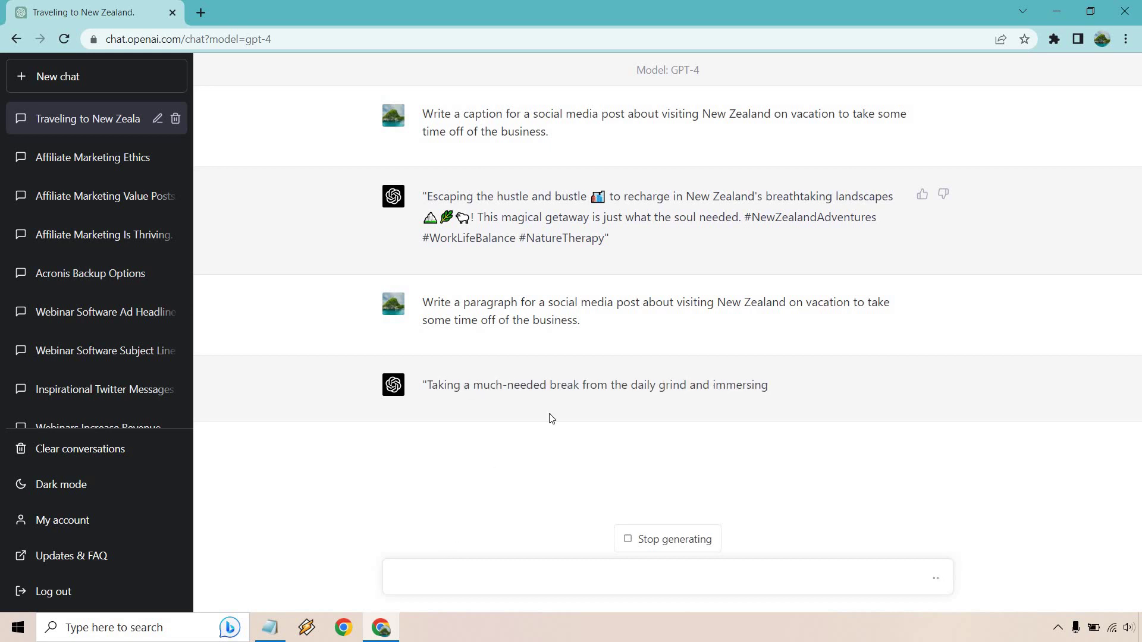
Review the caption's hashtags and the paragraph's sentence about exploring Maori culture.
drag(610, 244, 422, 198)
click(664, 215)
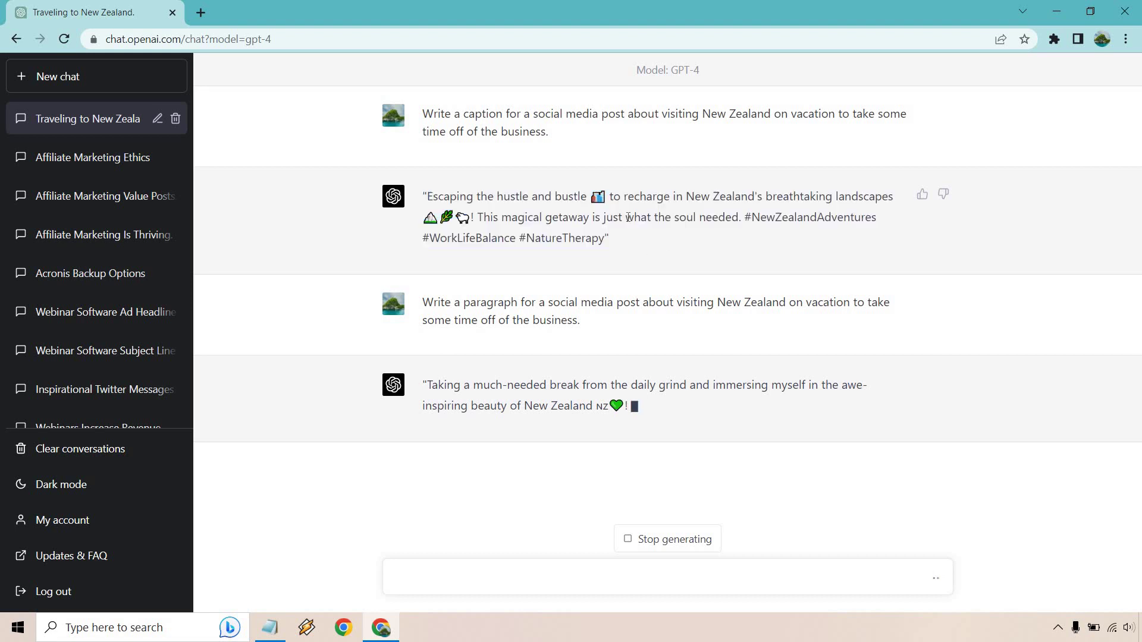
drag(743, 217, 739, 247)
click(742, 245)
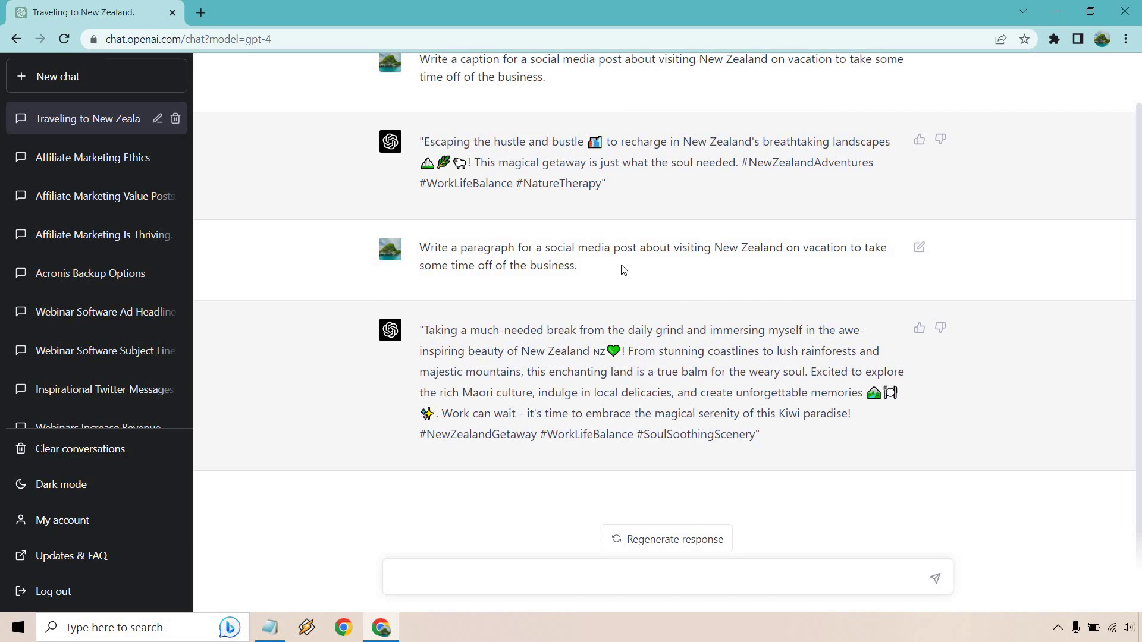
drag(802, 377, 797, 394)
click(650, 365)
Start a new GPT-4 chat and paste the Facebook article-post prompt template.
click(156, 79)
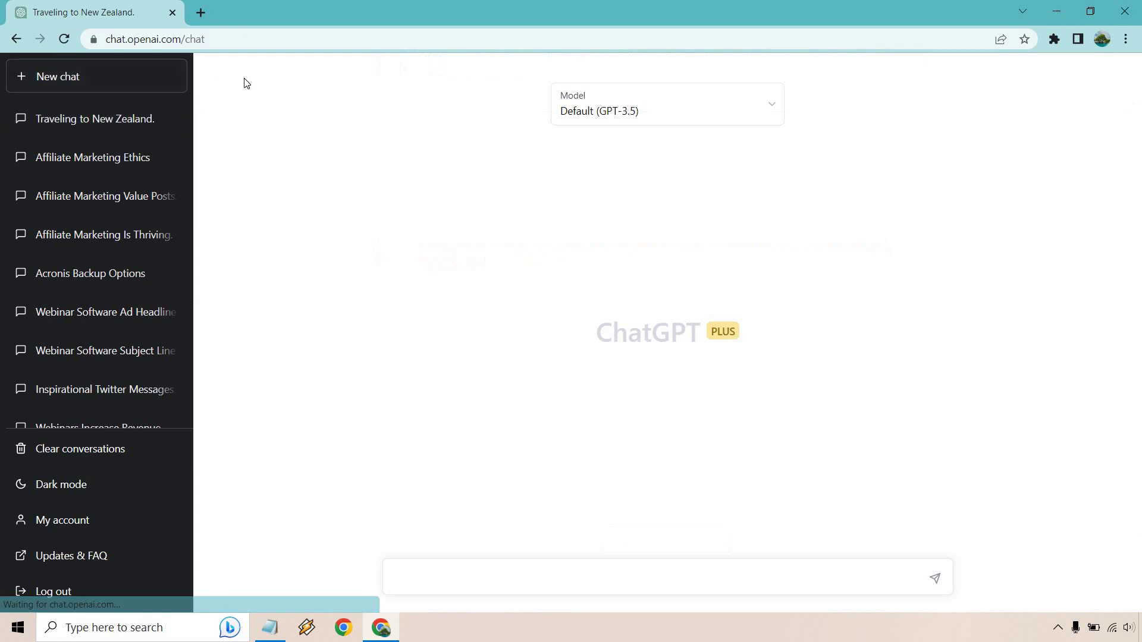
click(566, 113)
click(579, 205)
key(ctrl+v)
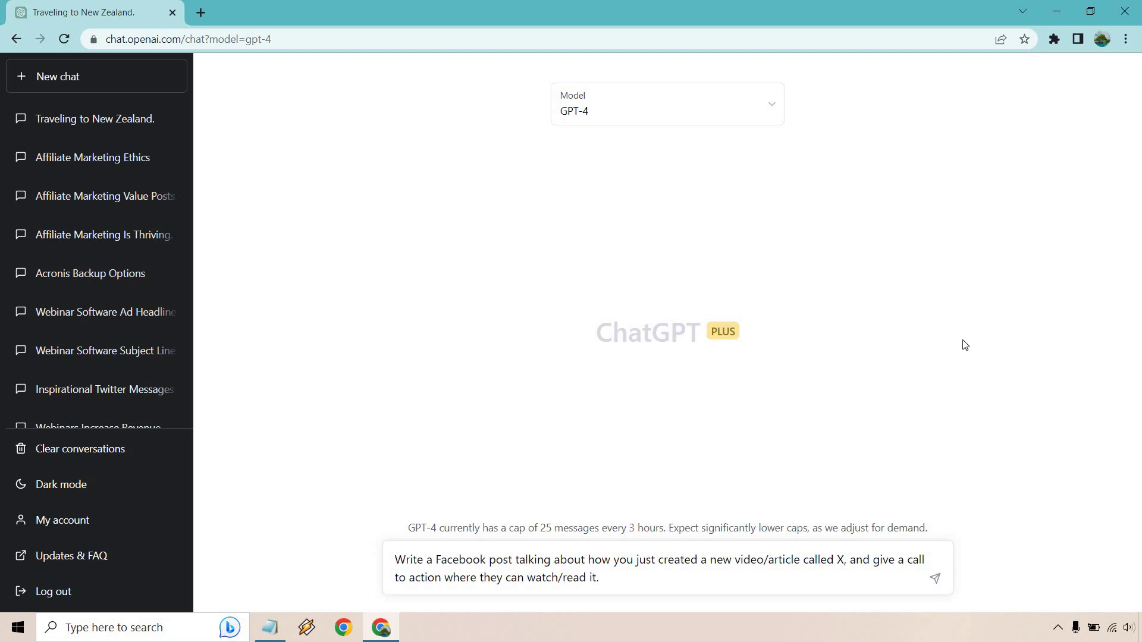
Remove 'video/' and 'watch/', and paste the article title over X.
click(766, 565)
key(BackSpace)
key(BackSpace)
key(BackSpace)
key(BackSpace)
key(BackSpace)
key(BackSpace)
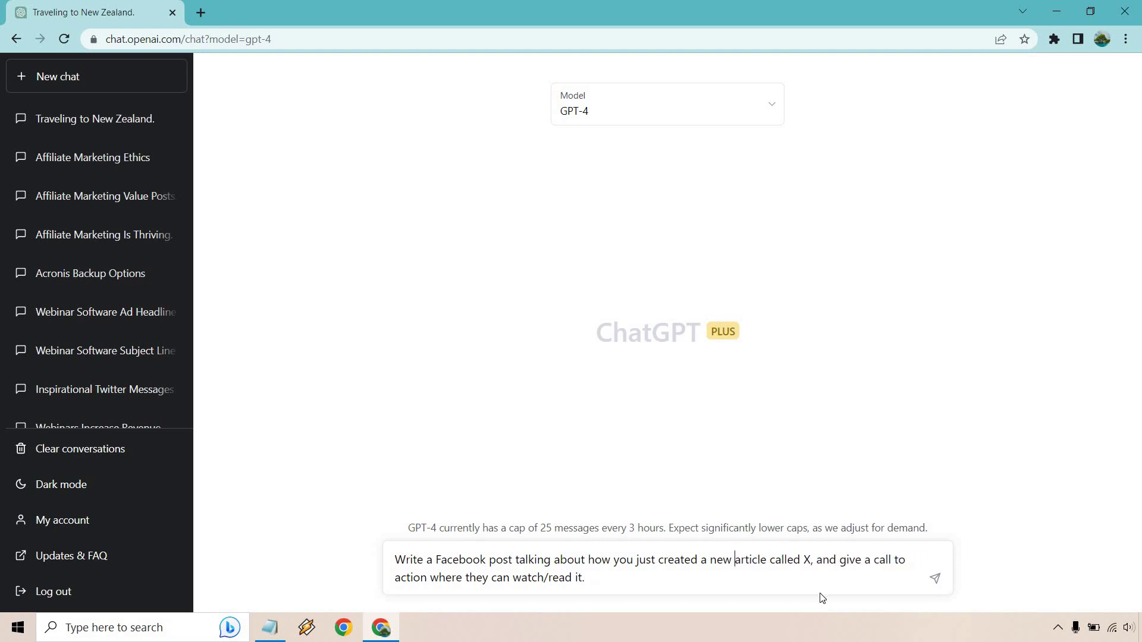
click(549, 576)
key(BackSpace)
key(BackSpace)
key(BackSpace)
key(BackSpace)
key(BackSpace)
key(BackSpace)
click(810, 559)
key(BackSpace)
key(ctrl+v)
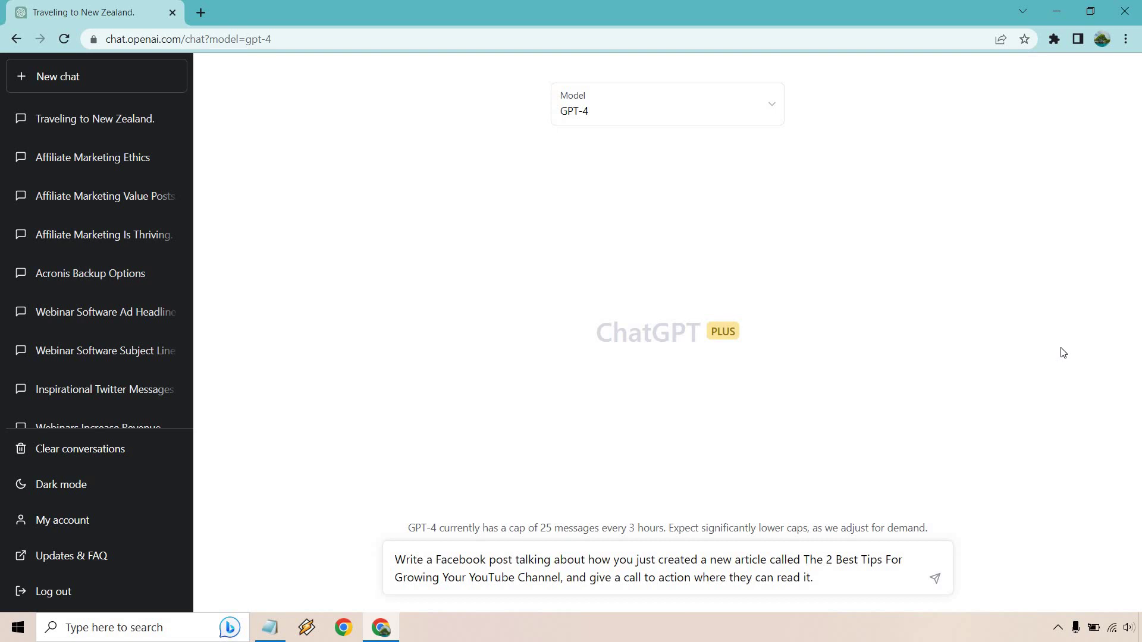
Send the YouTube growth article promotion request and scroll back through GPT-4's post.
click(934, 578)
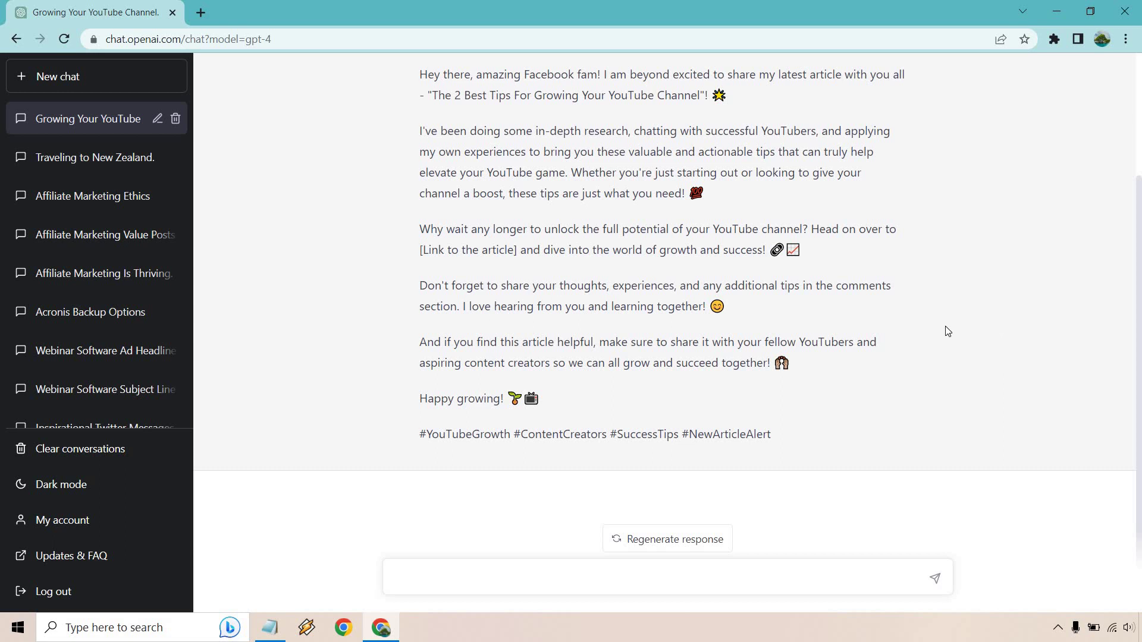
scroll(957, 382, up, 3)
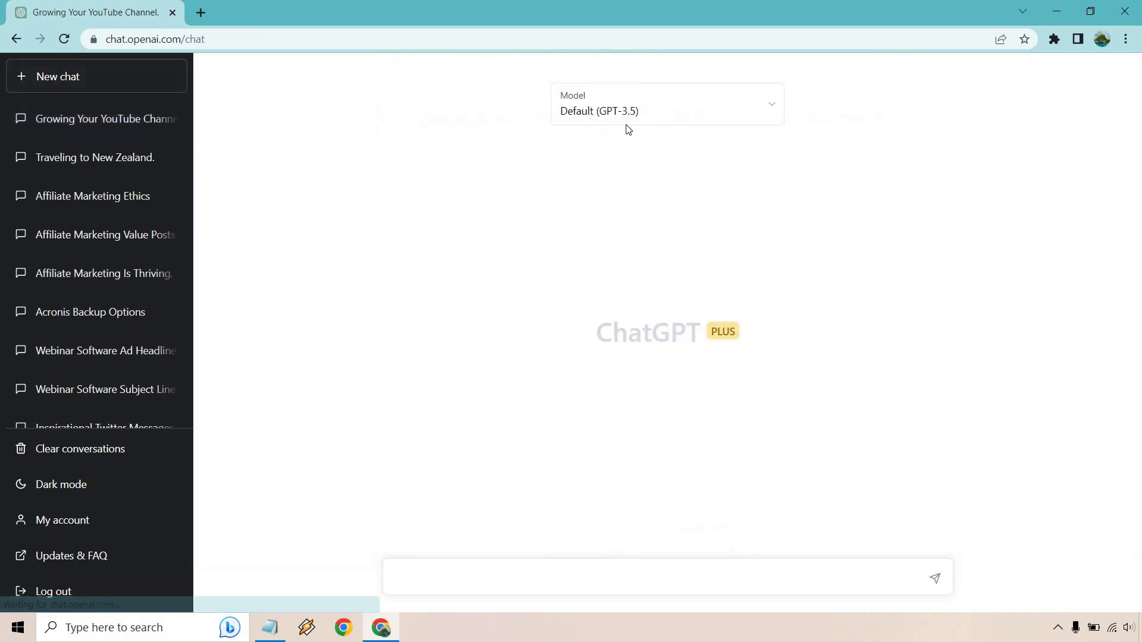
Select GPT-4 and paste the course discount Facebook post template.
click(627, 119)
click(594, 209)
key(ctrl+v)
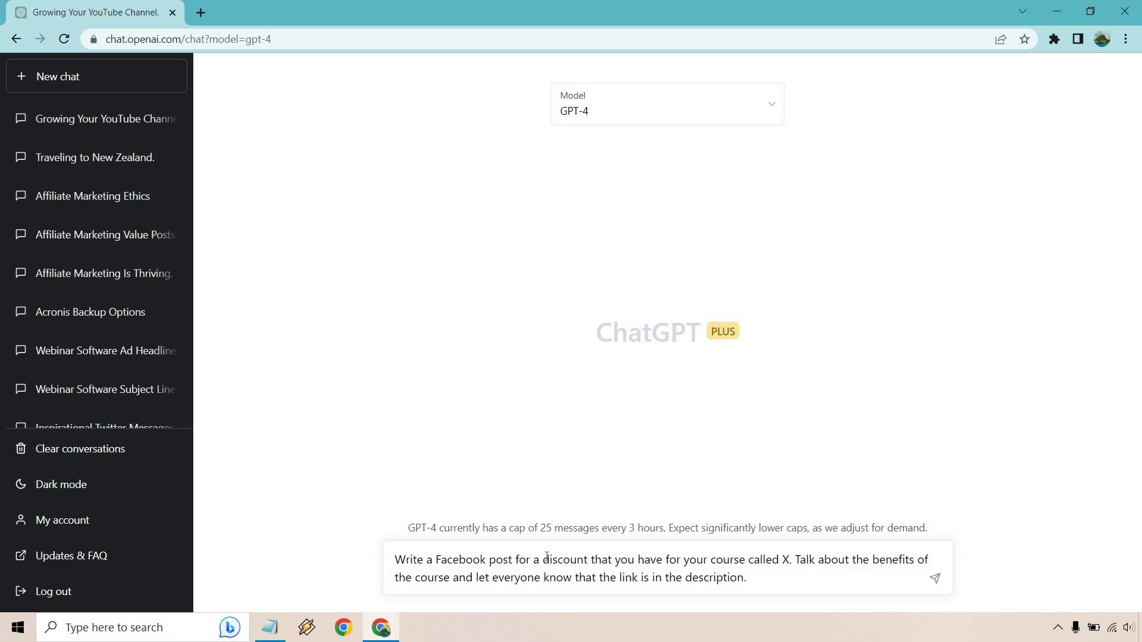
drag(542, 560, 591, 553)
click(826, 560)
Replace the X placeholder with the course name 'Tube Channel Marketing'.
click(788, 560)
key(BackSpace)
key(ctrl+v)
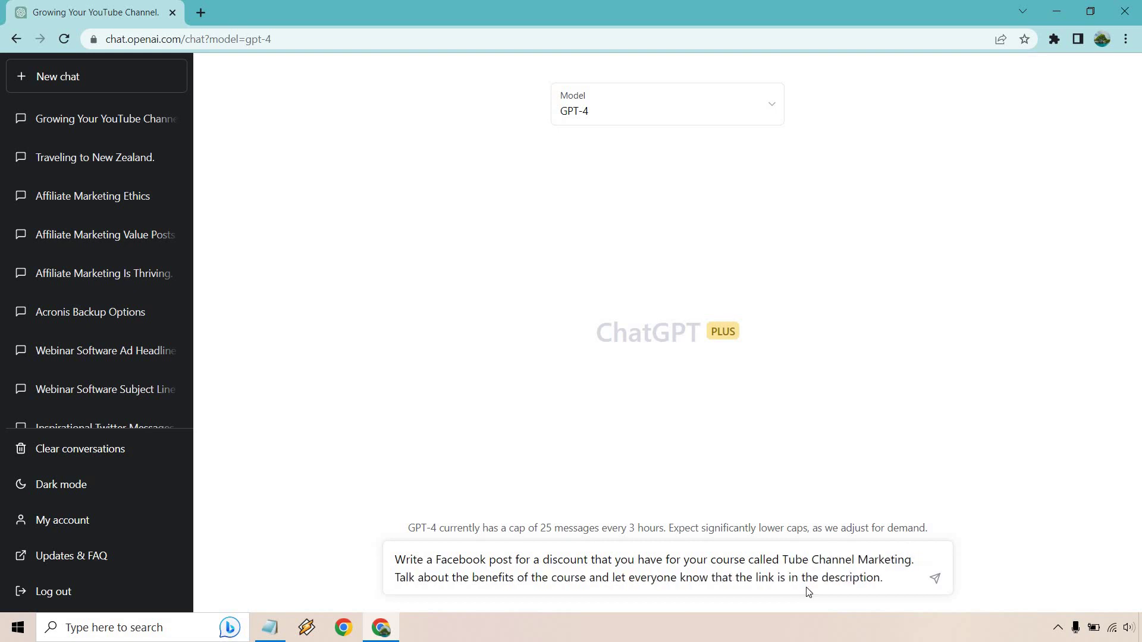
Send the Tube Channel Marketing discount request and scroll back to the start of GPT-4's post.
click(935, 578)
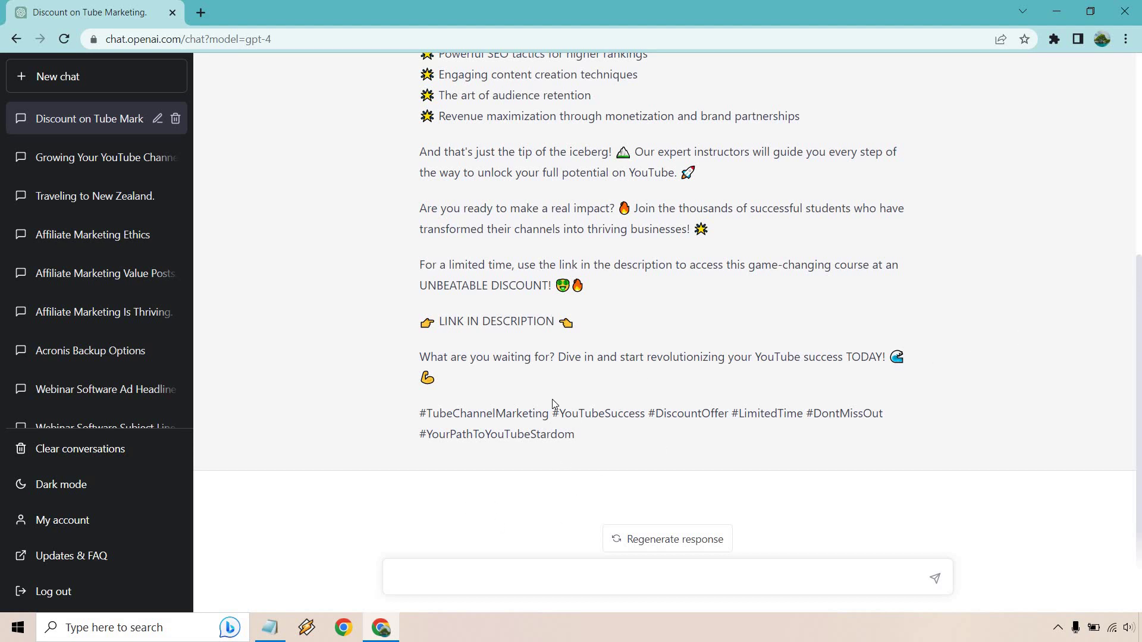
scroll(1079, 383, up, 5)
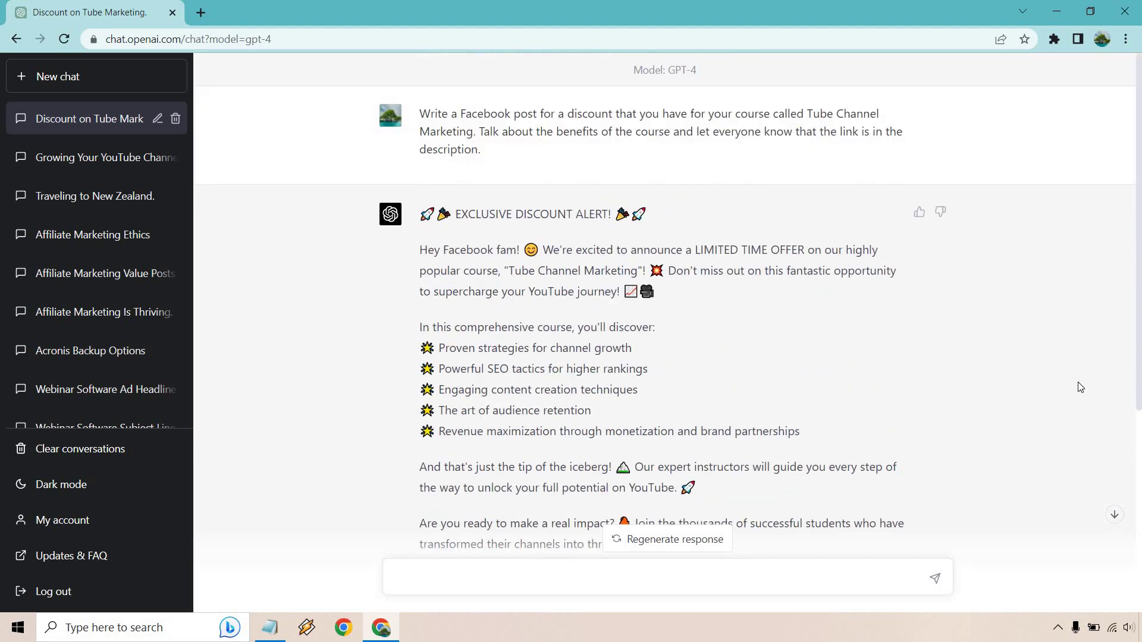